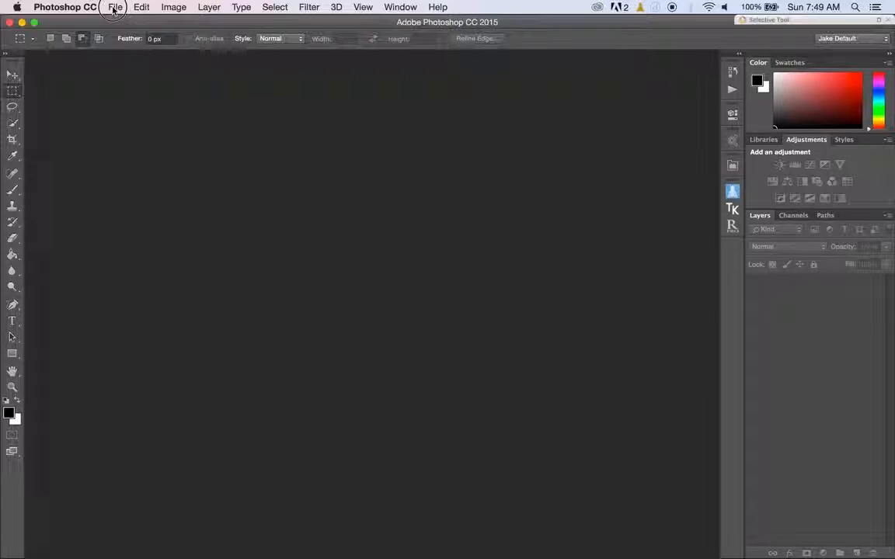
Open the raw photo D71_4860.NEF from the ACR-LR folder on the Desktop in Camera Raw.
left_click(115, 7)
left_click(124, 33)
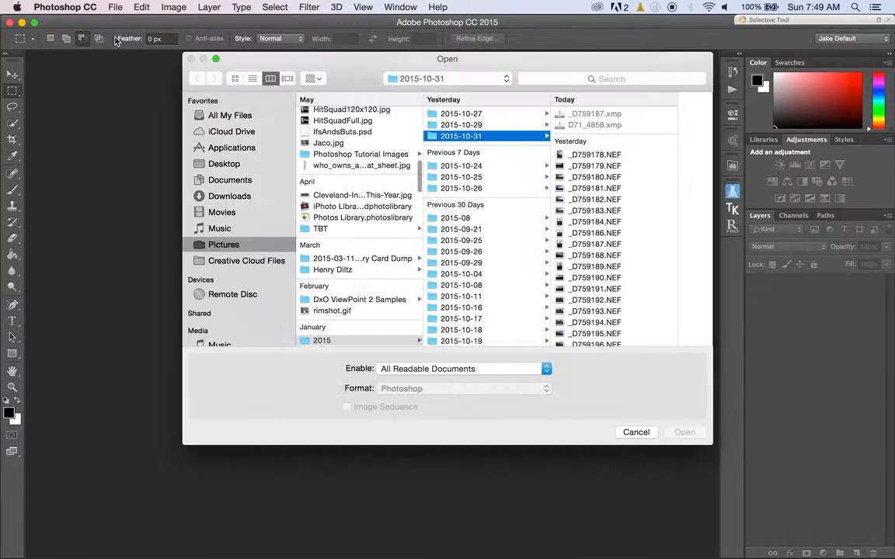
left_click(225, 164)
left_click(311, 113)
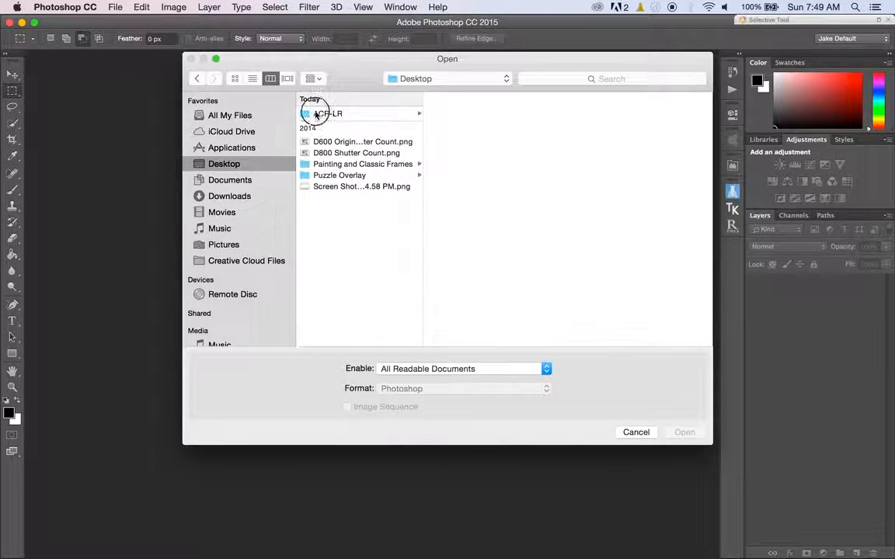
left_click(455, 114)
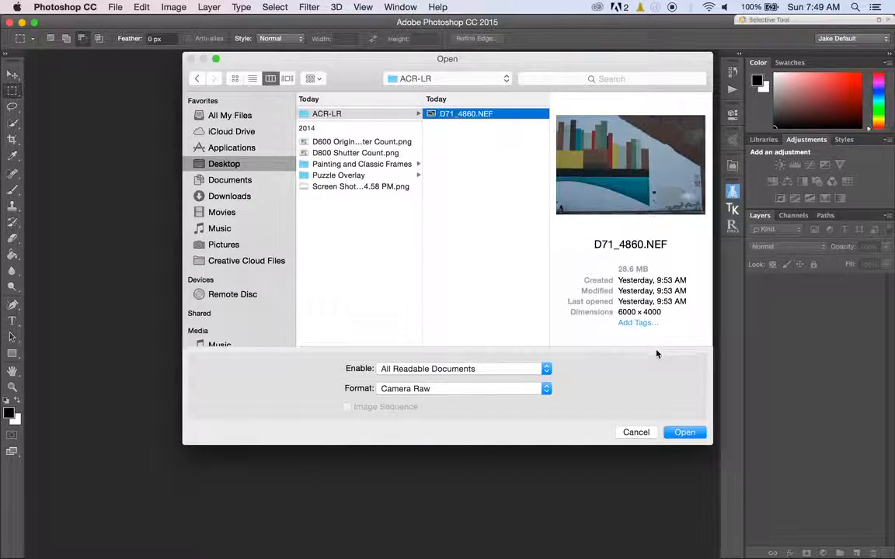
left_click(682, 436)
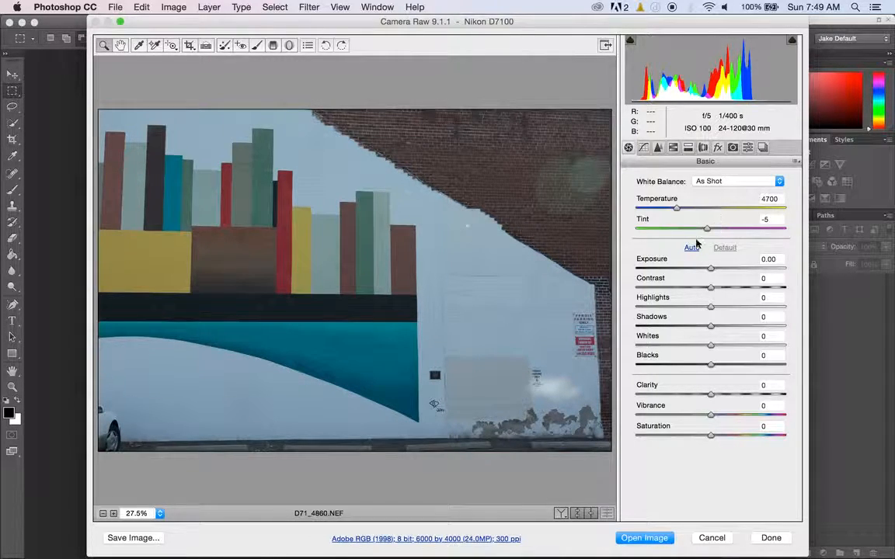
Apply automatic tone adjustments to the photo and lower Highlights to -50.
left_click(691, 247)
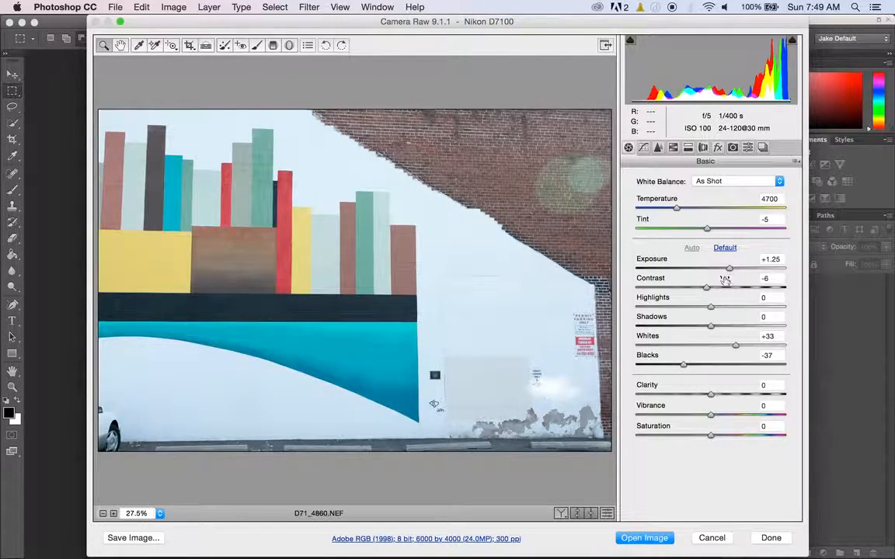
left_click_drag(711, 305, 674, 310)
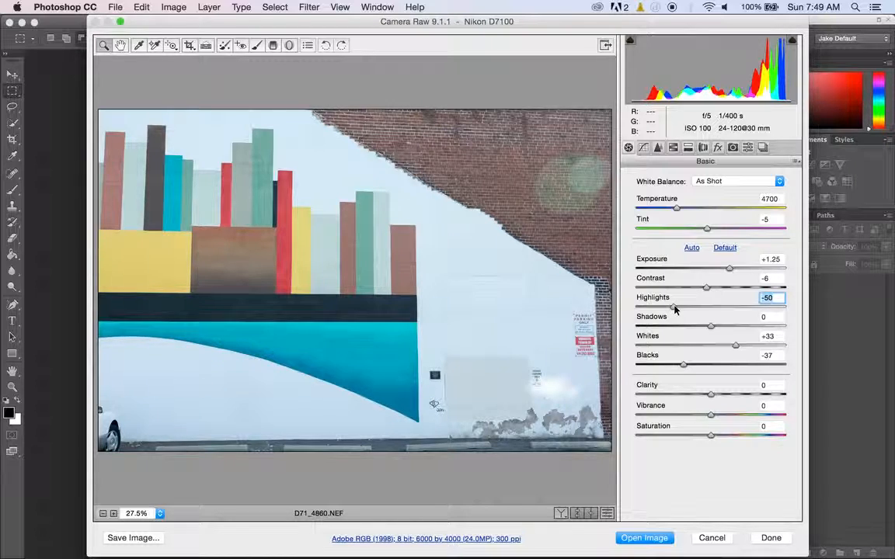
Apply the Auto Upright perspective correction in the manual lens corrections.
left_click(702, 148)
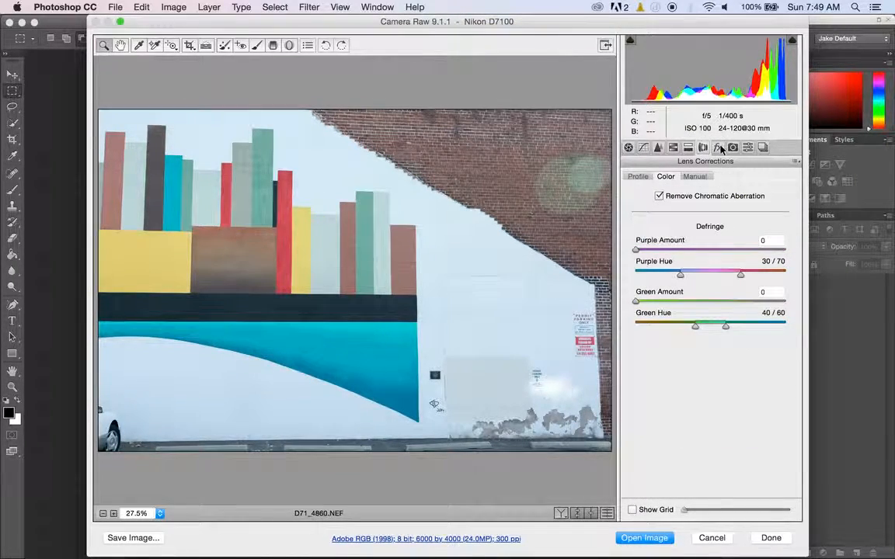
left_click(695, 178)
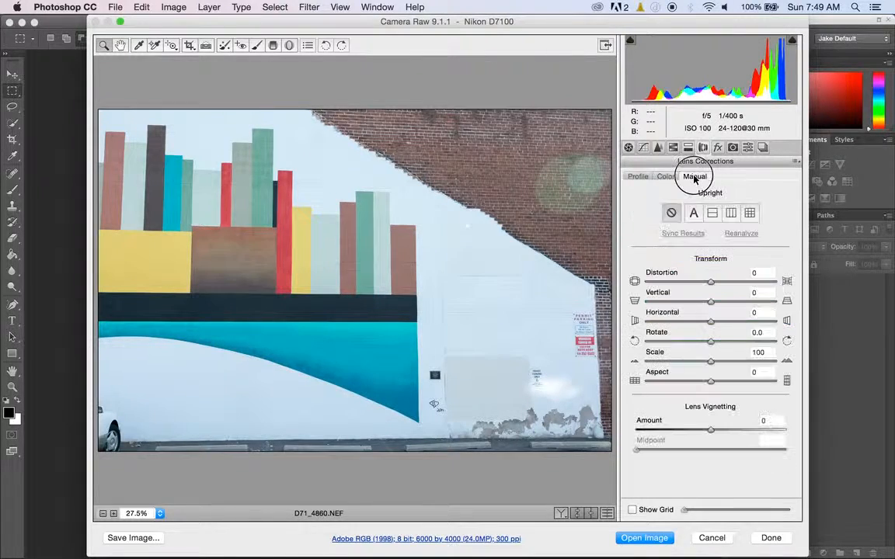
left_click(694, 214)
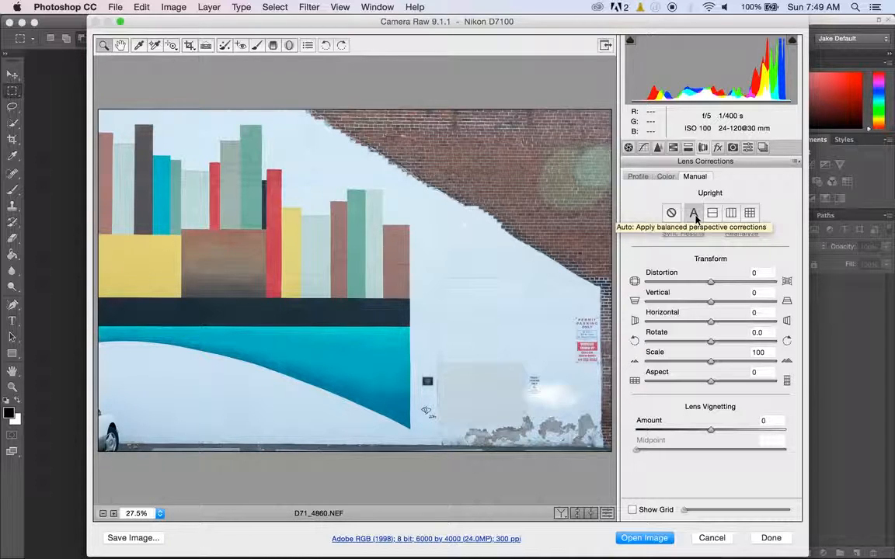
Add a graduated filter from the photo's lower edge up to mid-height with Exposure +0.25, Contrast +17 and Highlights +24.
left_click(273, 46)
left_click_drag(332, 452, 333, 325)
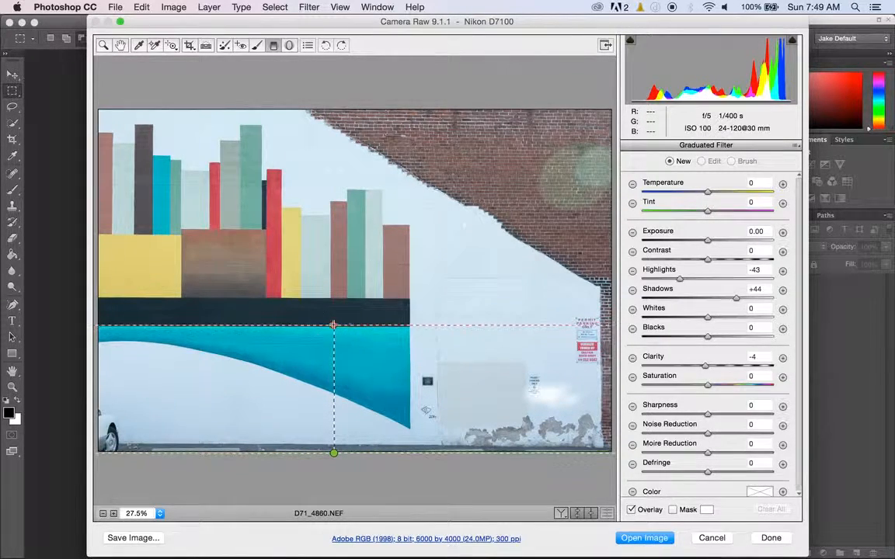
left_click_drag(680, 278, 720, 280)
left_click_drag(703, 240, 718, 259)
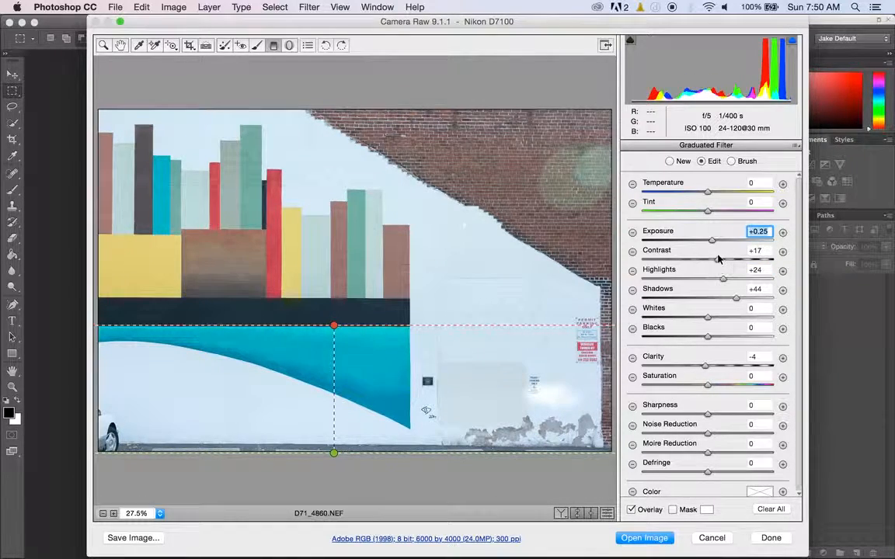
left_click(103, 45)
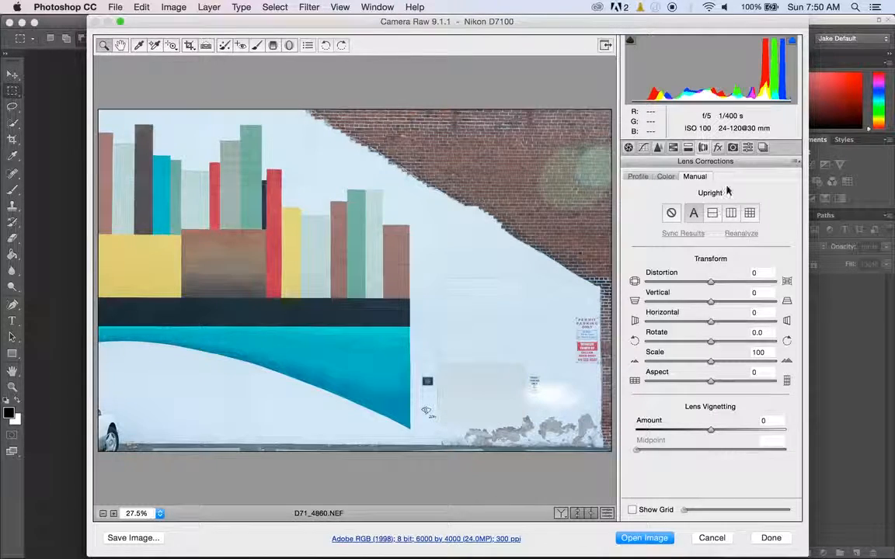
Set the camera profile to Camera Vivid in Camera Calibration and open the image in Photoshop.
left_click(732, 147)
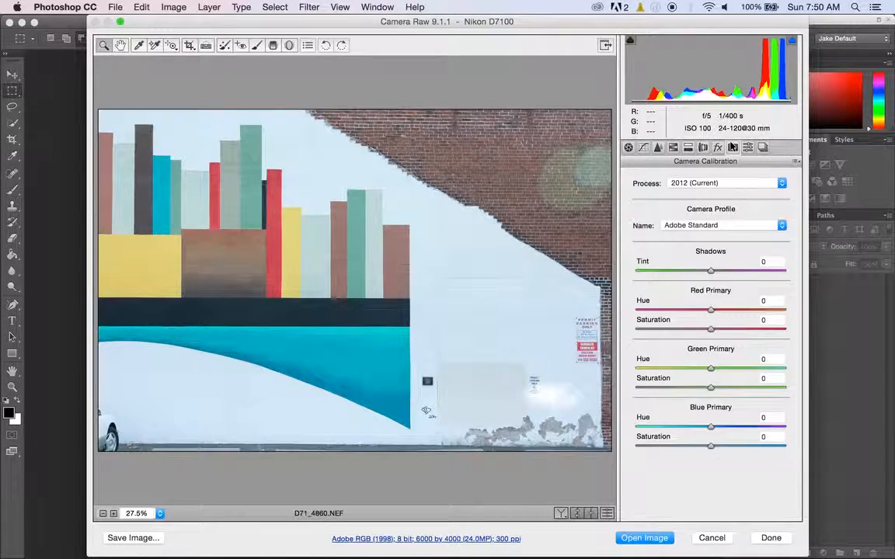
left_click(715, 224)
left_click(709, 275)
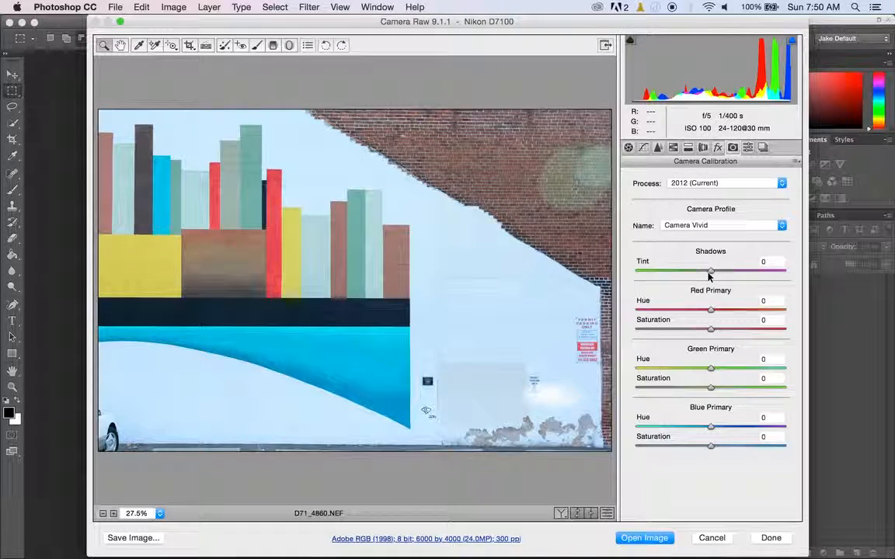
left_click(644, 537)
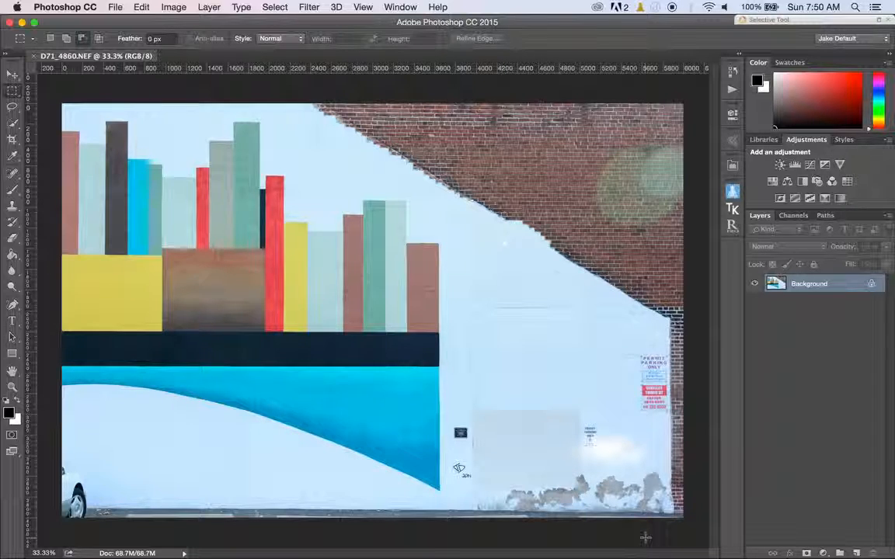
Check the ACR-LR folder in Finder for the photo's sidecar file and view the Save As options in Photoshop without saving.
left_click(123, 535)
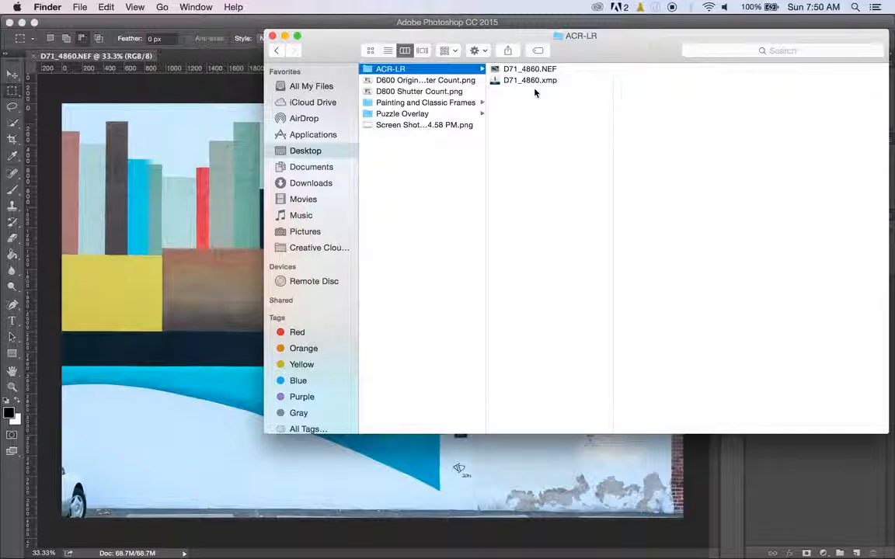
left_click(156, 153)
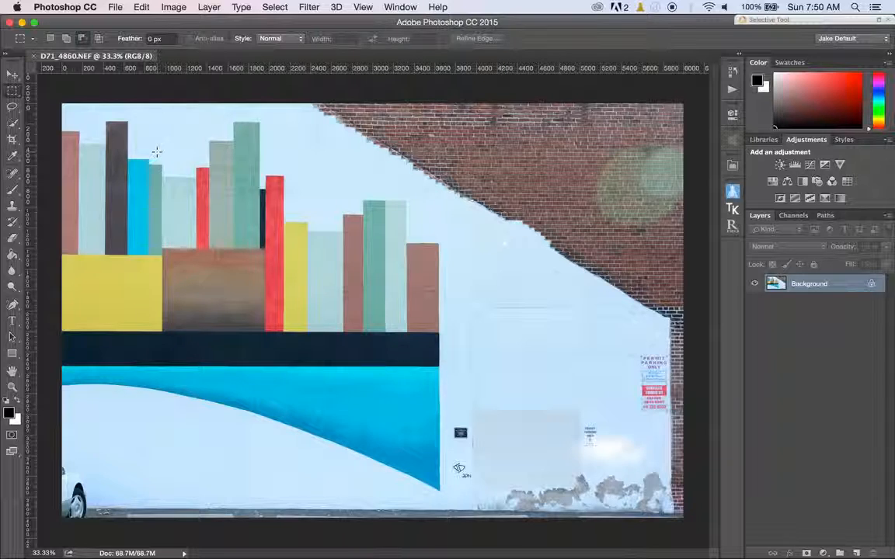
key("super+shift+s")
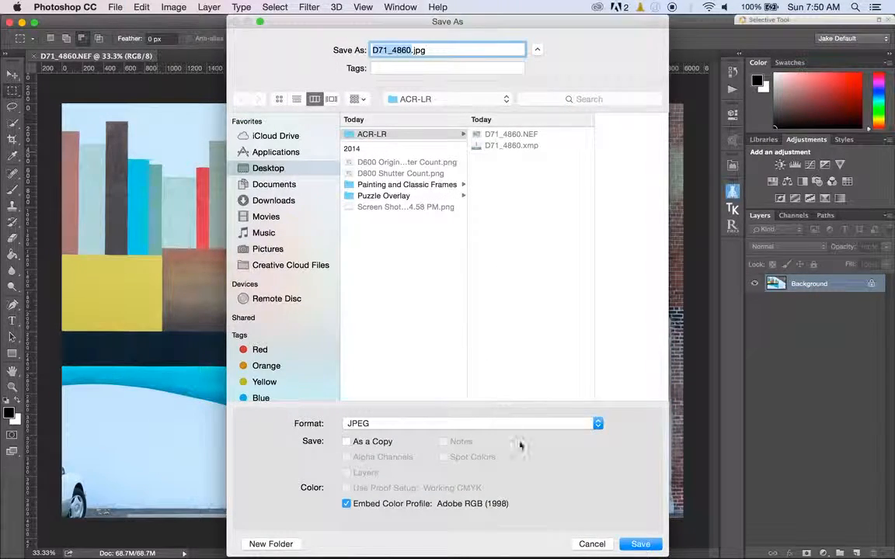
left_click(592, 544)
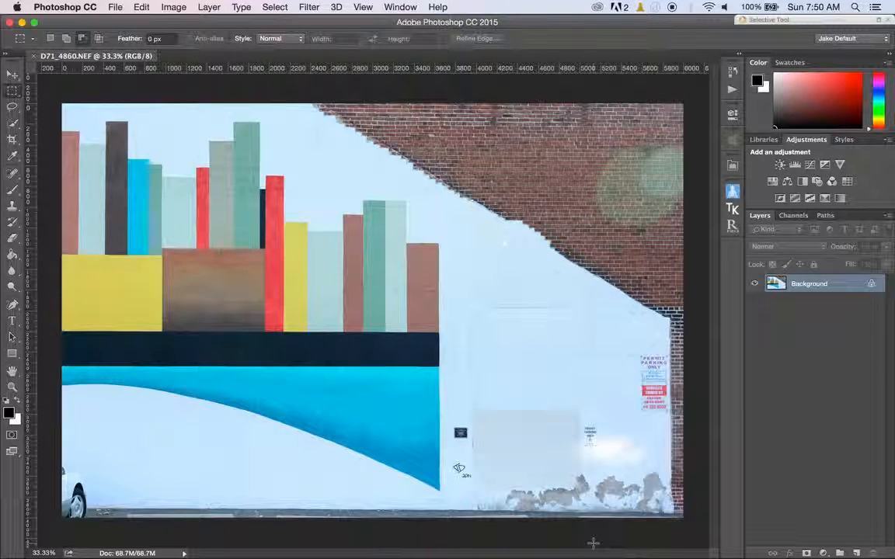
Switch to Lightroom and import D71_4860.NEF from the Desktop's ACR-LR folder, adding it to the catalog without moving it.
mouse_move(367, 546)
left_click(302, 538)
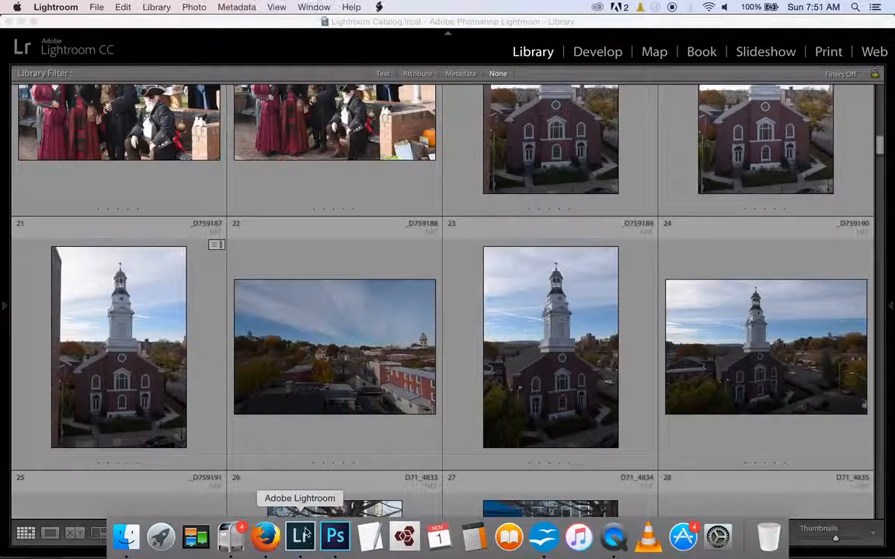
left_click(100, 7)
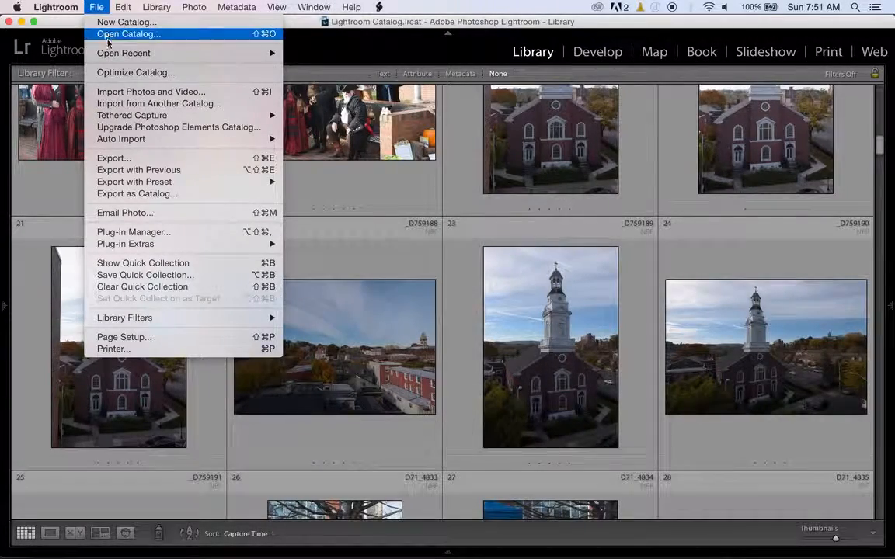
left_click(108, 92)
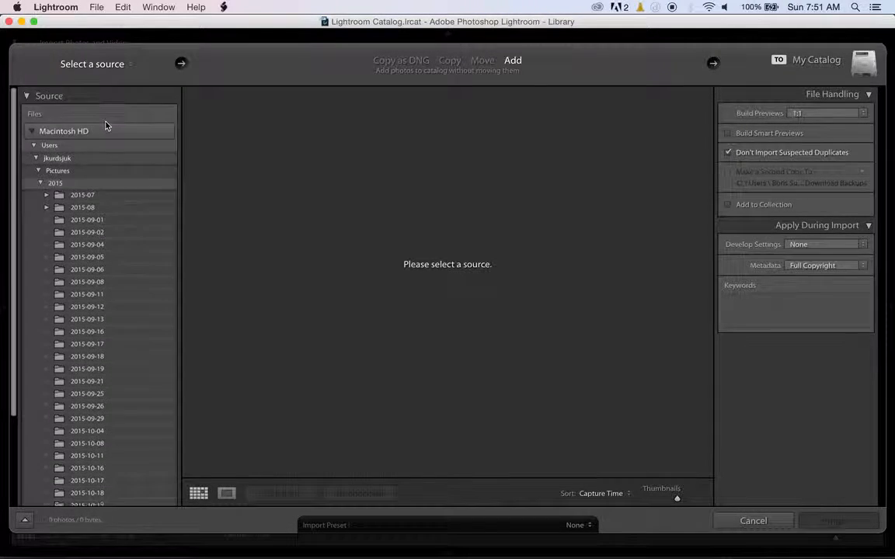
left_click(36, 157)
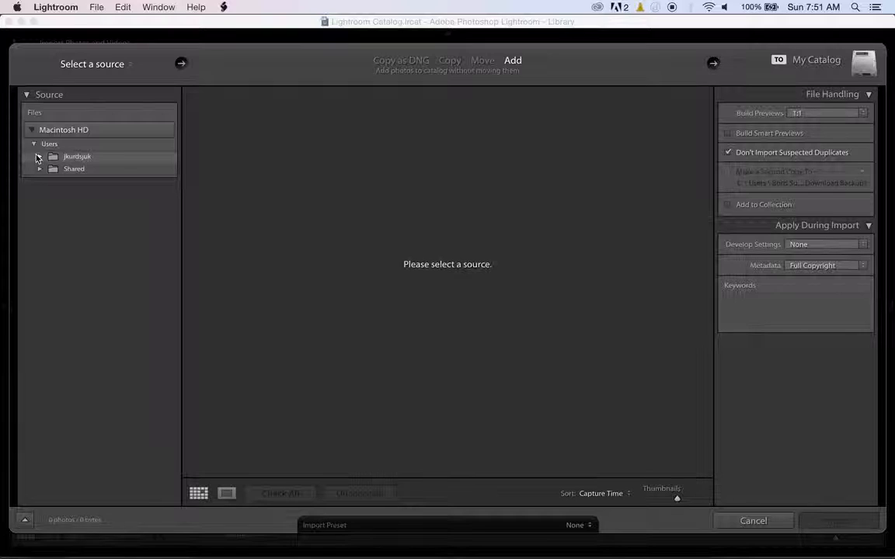
left_click(37, 157)
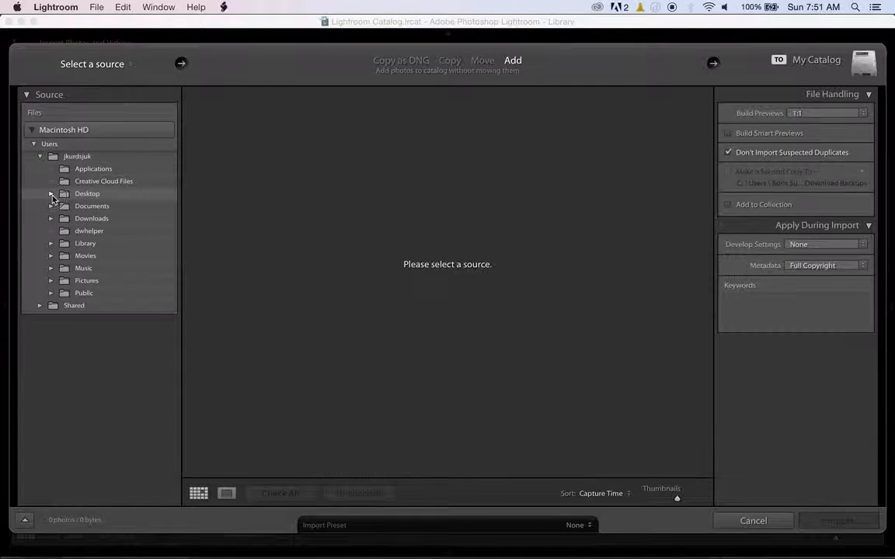
left_click(51, 194)
left_click(89, 206)
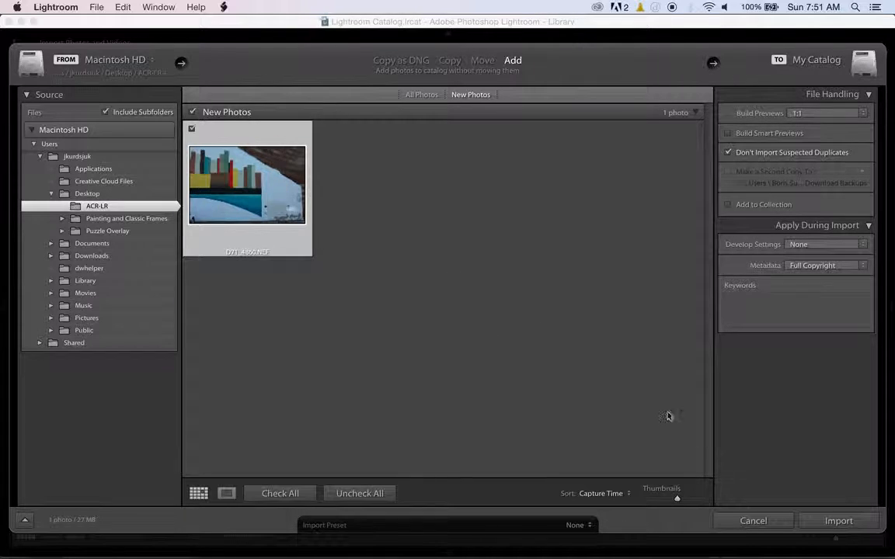
left_click(844, 521)
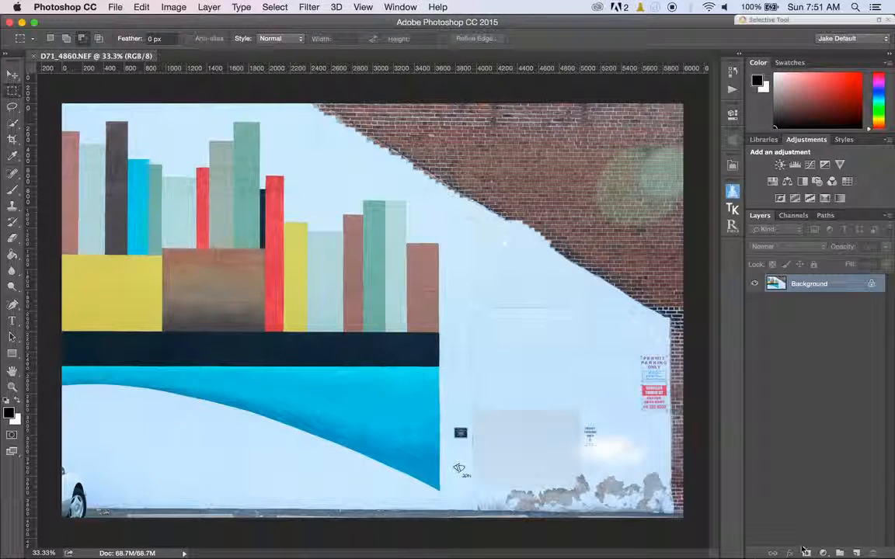
Open the imported D71_4860 photo in Lightroom's Develop module and compare it with the version open in Photoshop.
left_click(299, 537)
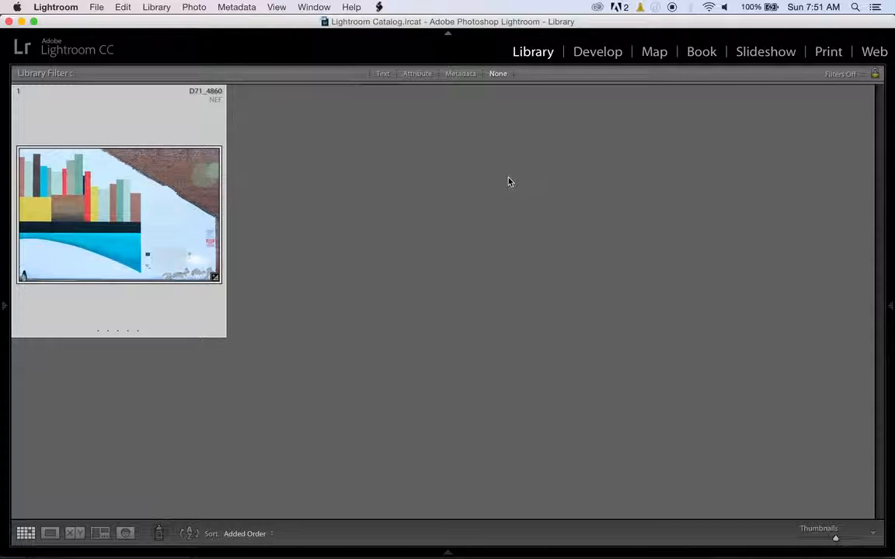
left_click(598, 52)
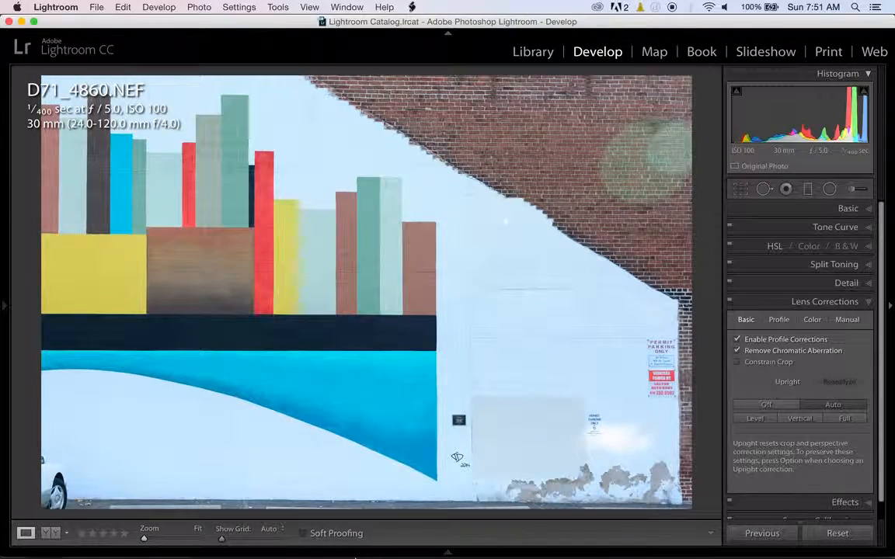
left_click(335, 538)
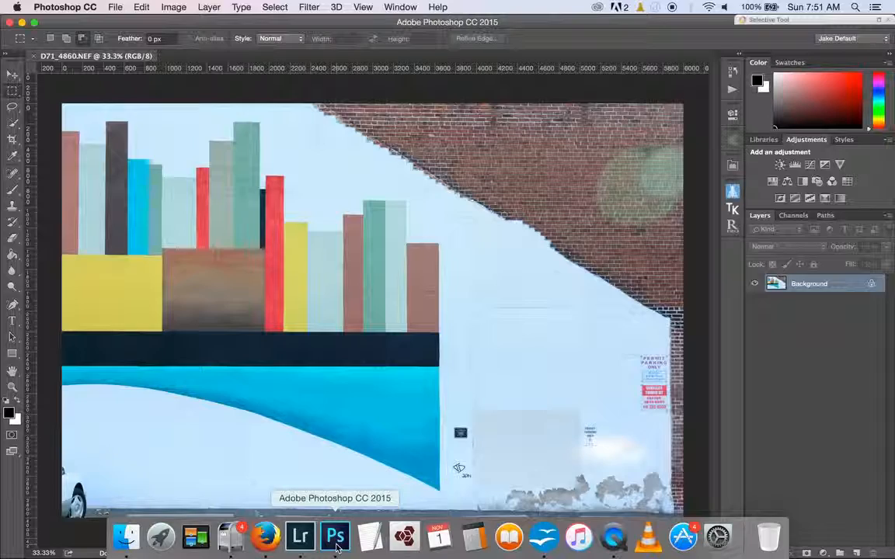
left_click(302, 539)
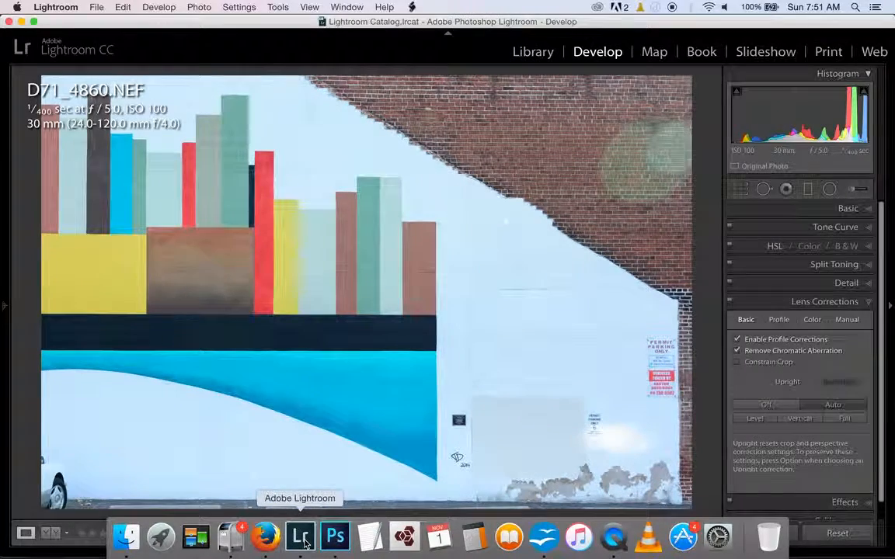
Examine the photo's Camera Calibration profile and its Basic tone settings in the Develop module.
scroll(828, 394, "down", 1)
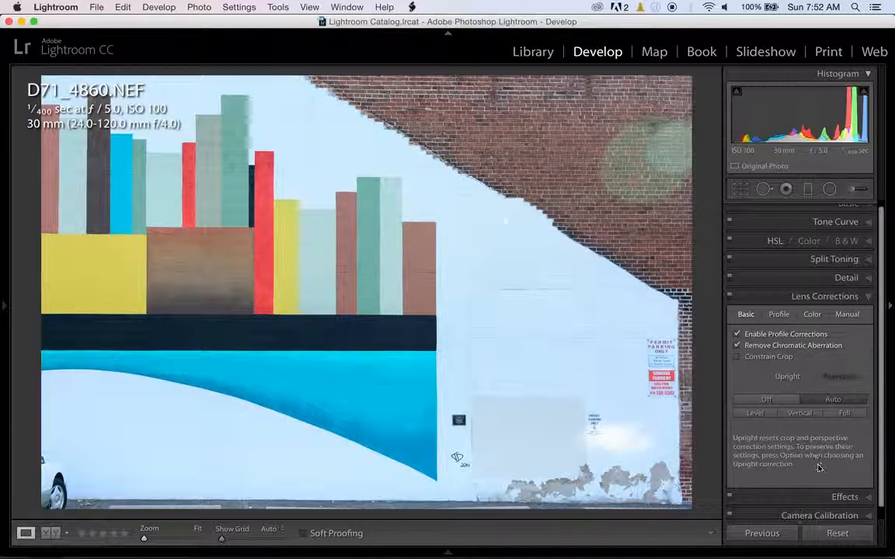
scroll(819, 467, "down", 1)
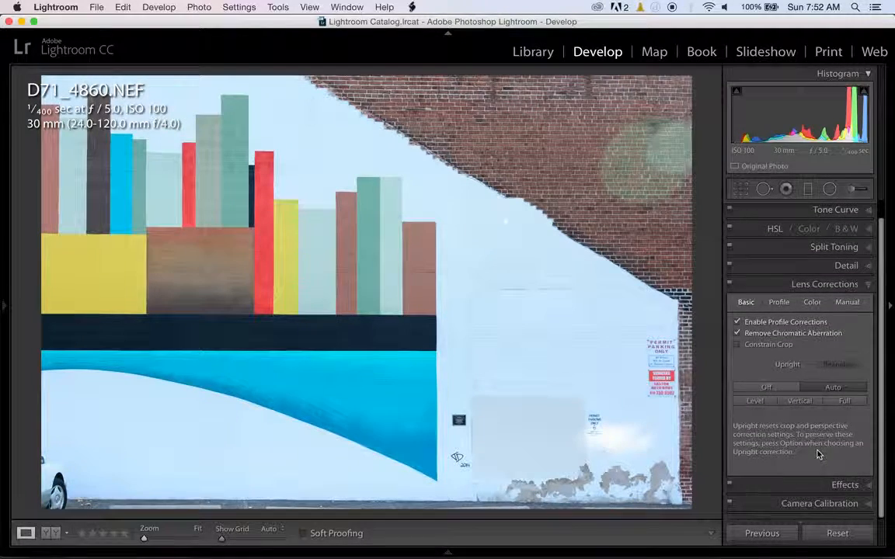
left_click(819, 503)
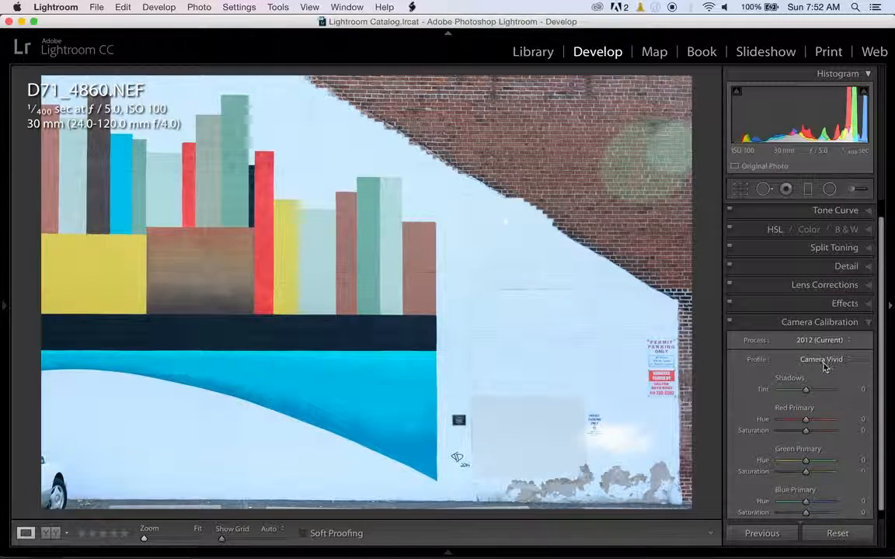
scroll(851, 206, "up", 1)
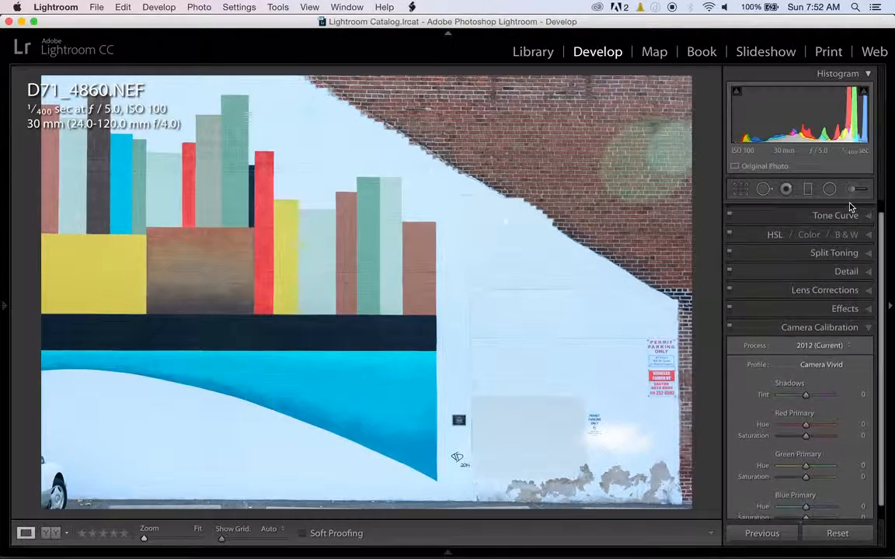
scroll(851, 206, "up", 2)
left_click(849, 210)
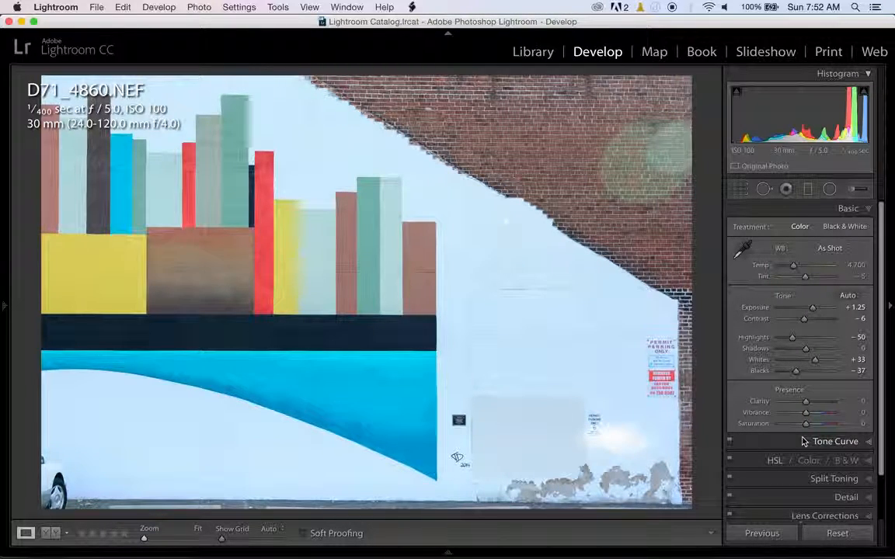
Select the existing graduated filter across the photo's lower part, examine its mask and slider settings, and close the filter tool.
left_click(808, 190)
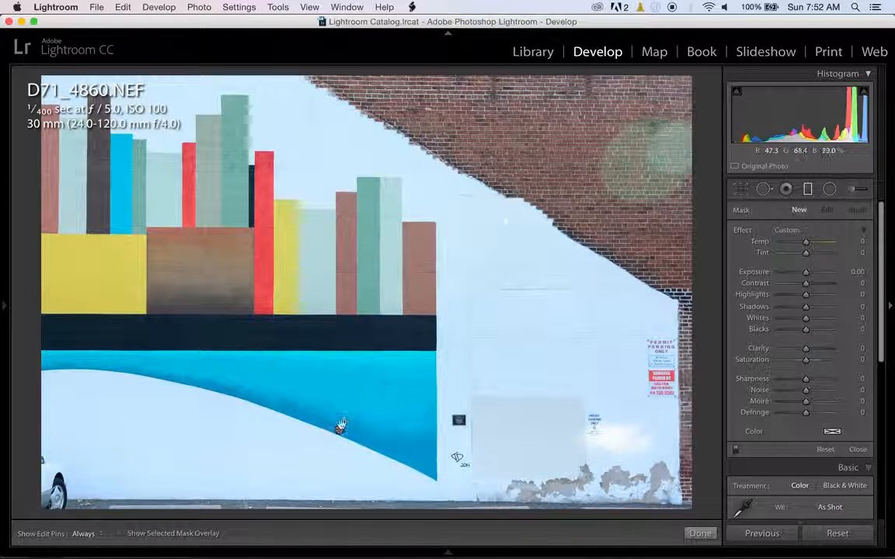
left_click_drag(341, 350, 341, 430)
mouse_move(340, 430)
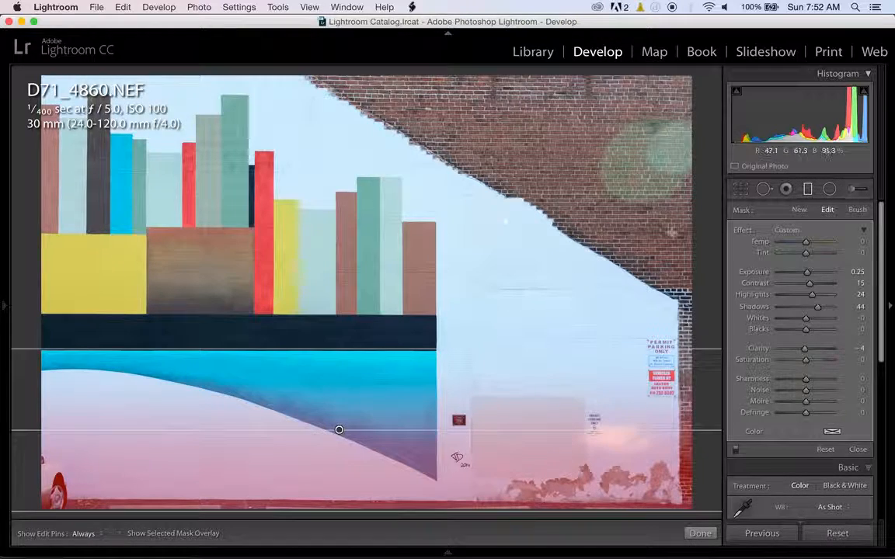
left_click(808, 189)
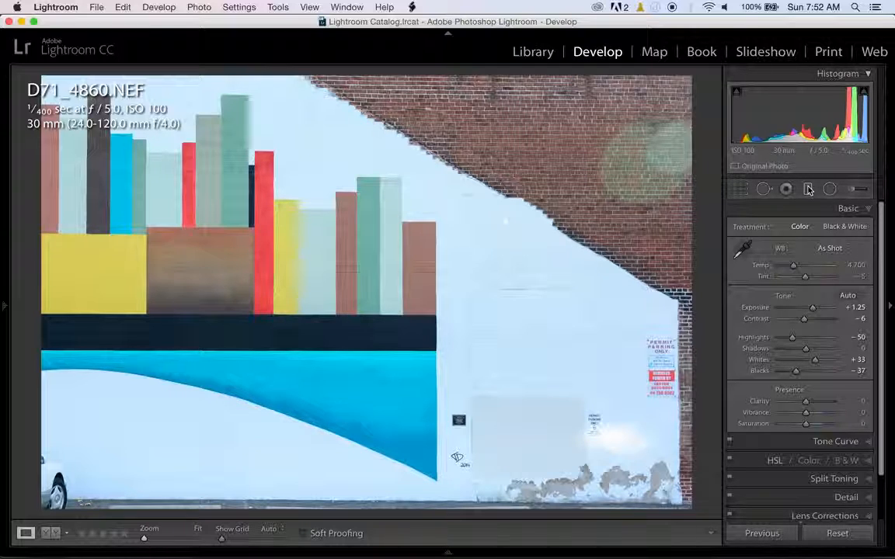
View the photo's metadata commands for saving to and reading from the file.
right_click(281, 300)
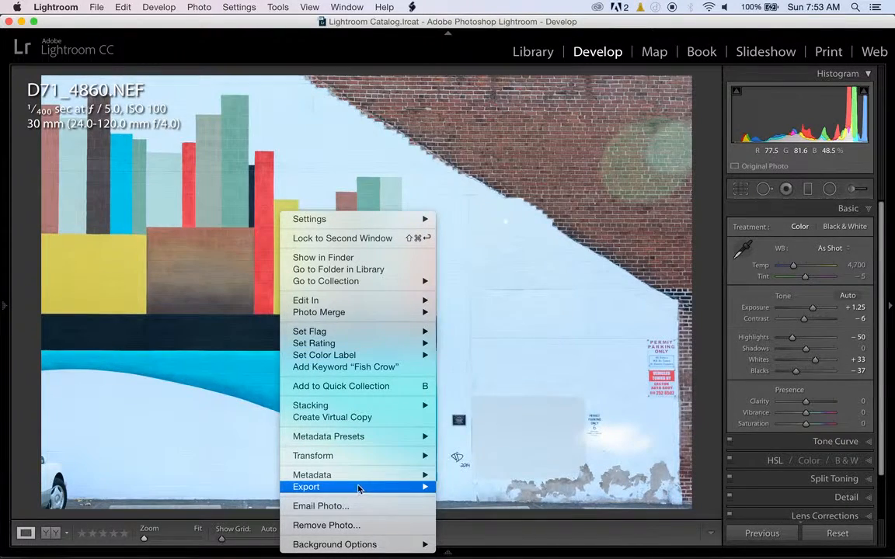
mouse_move(361, 479)
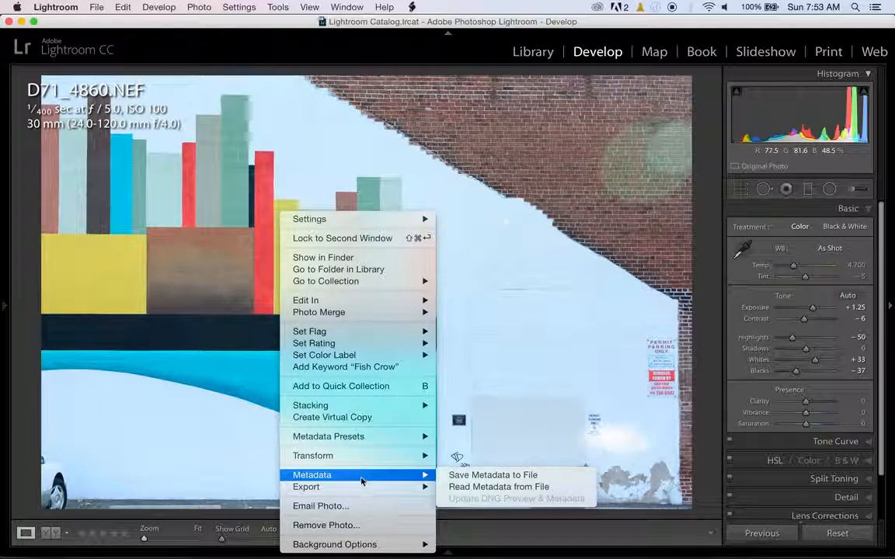
left_click(459, 477)
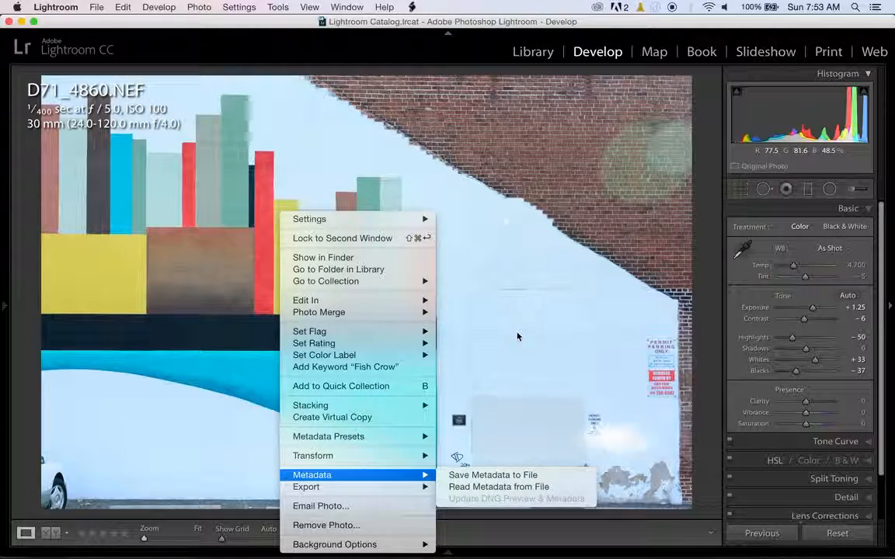
Switch to Photoshop and close the D71_4860.NEF document without saving it.
left_click(336, 535)
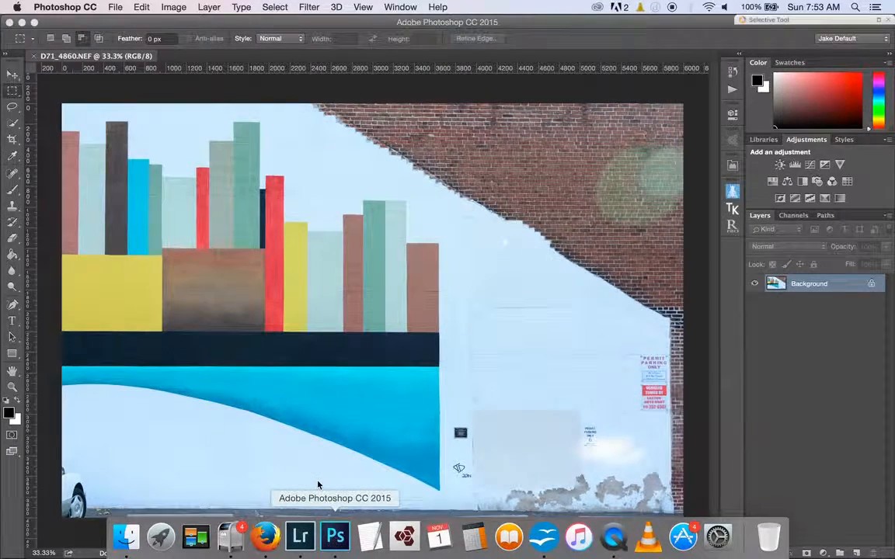
left_click(34, 56)
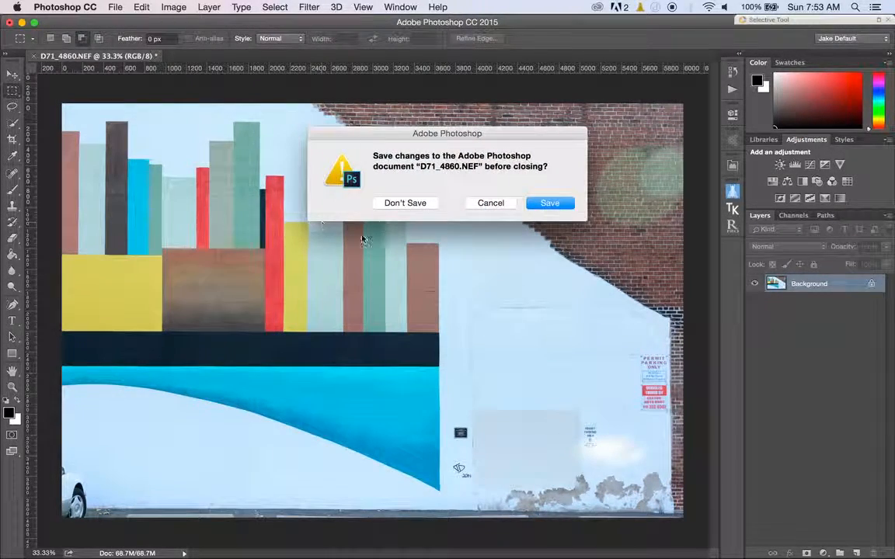
left_click(404, 203)
Return to Lightroom and set the photo's Clarity to +74 and Saturation to -100.
key("super+Tab")
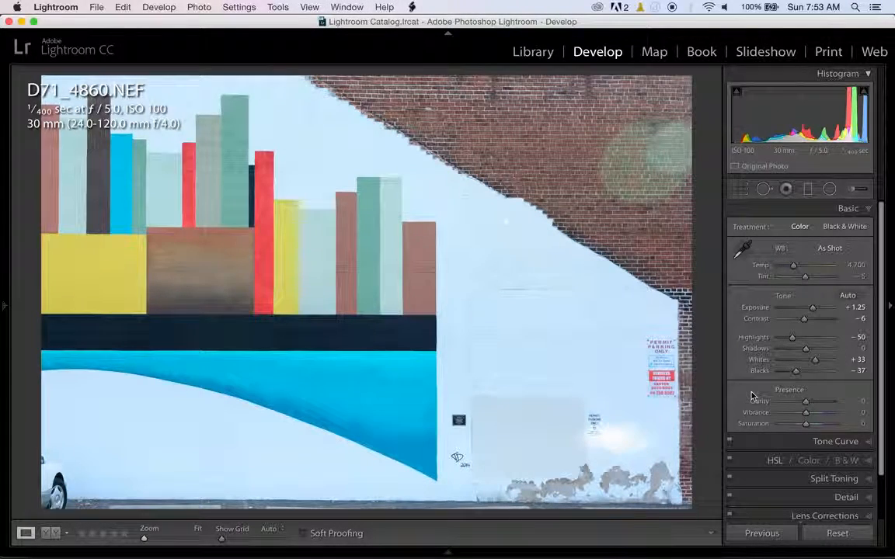
left_click_drag(807, 401, 827, 402)
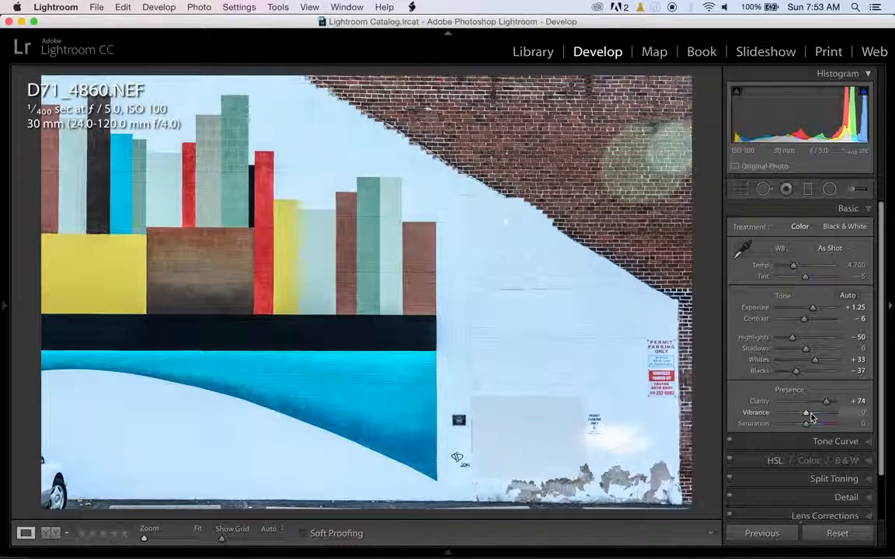
left_click_drag(805, 424, 732, 424)
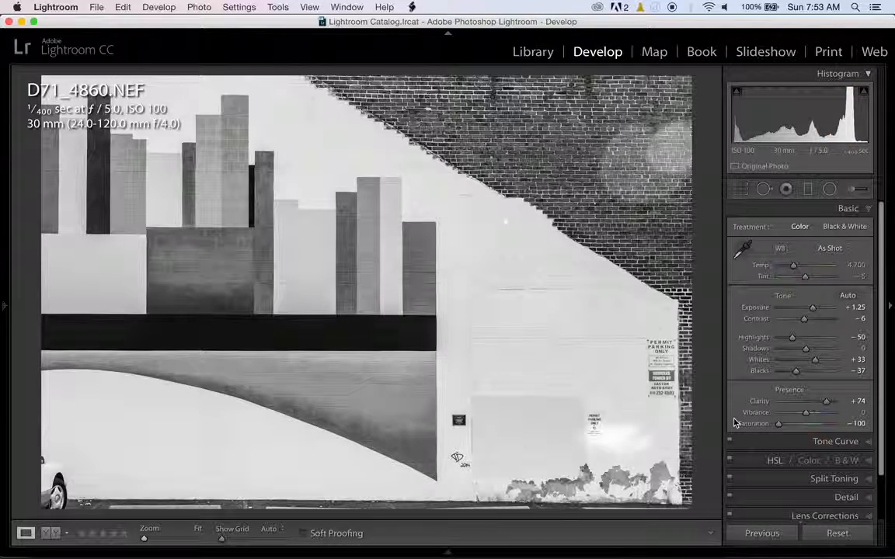
Save the photo's metadata to its file from Lightroom.
right_click(451, 295)
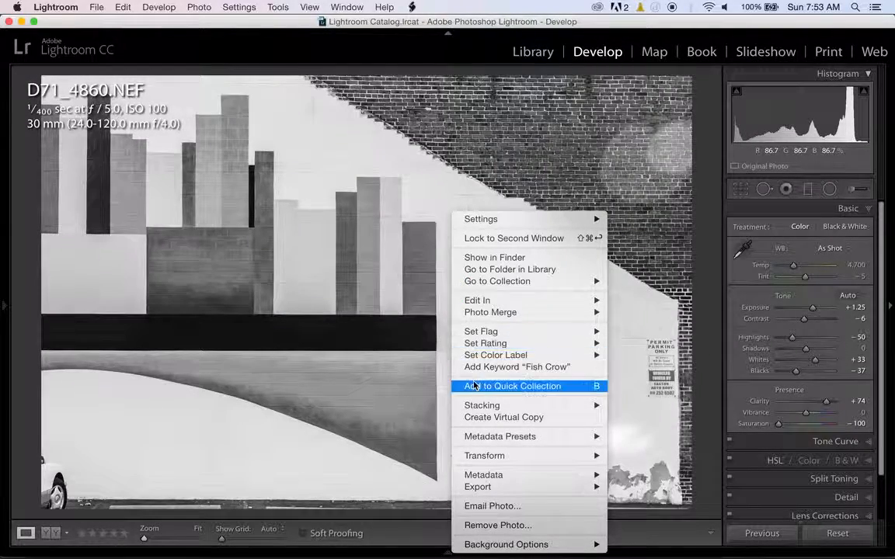
mouse_move(478, 475)
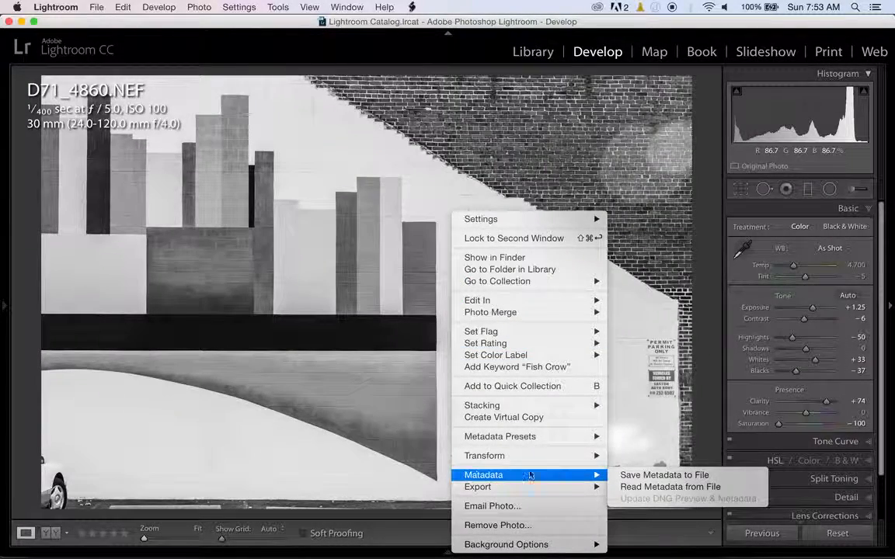
left_click(626, 474)
left_click(572, 219)
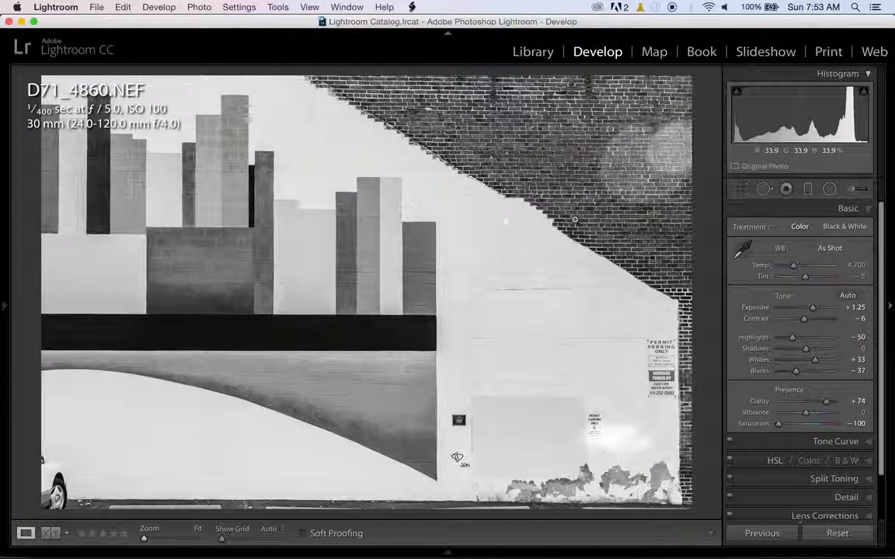
Check the D71_4860.xmp sidecar file in Finder's ACR-LR folder and return to Lightroom.
mouse_move(299, 548)
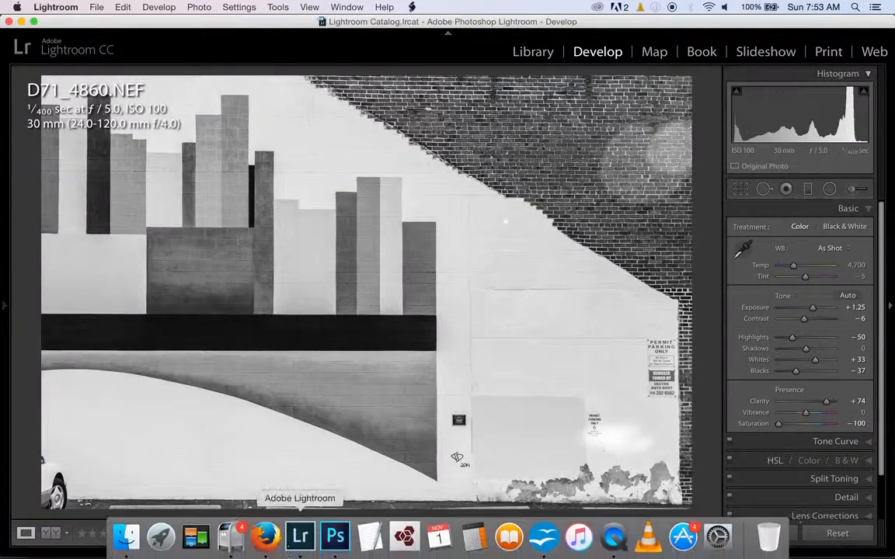
left_click(126, 537)
left_click(551, 81)
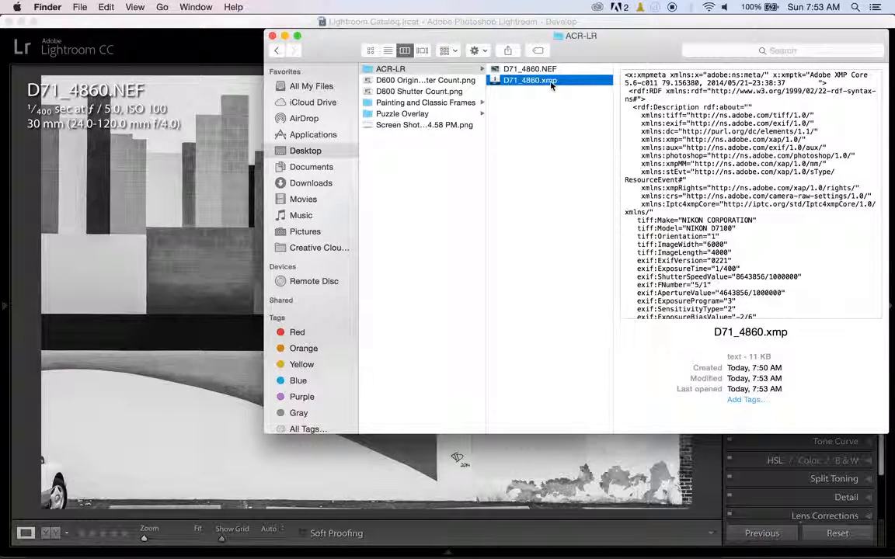
left_click(218, 250)
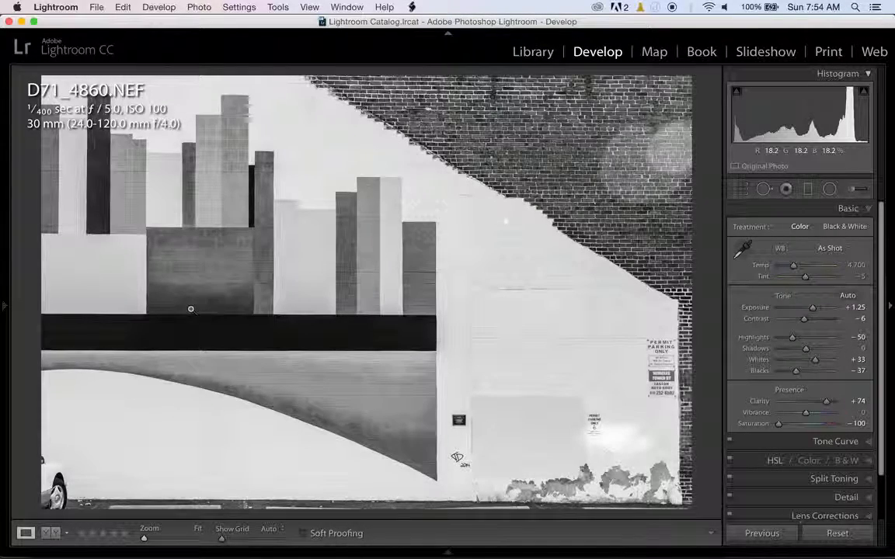
Switch to Photoshop and open D71_4860.NEF from the ACR-LR folder through Camera Raw, keeping its adjustments as they are.
mouse_move(404, 544)
left_click(334, 536)
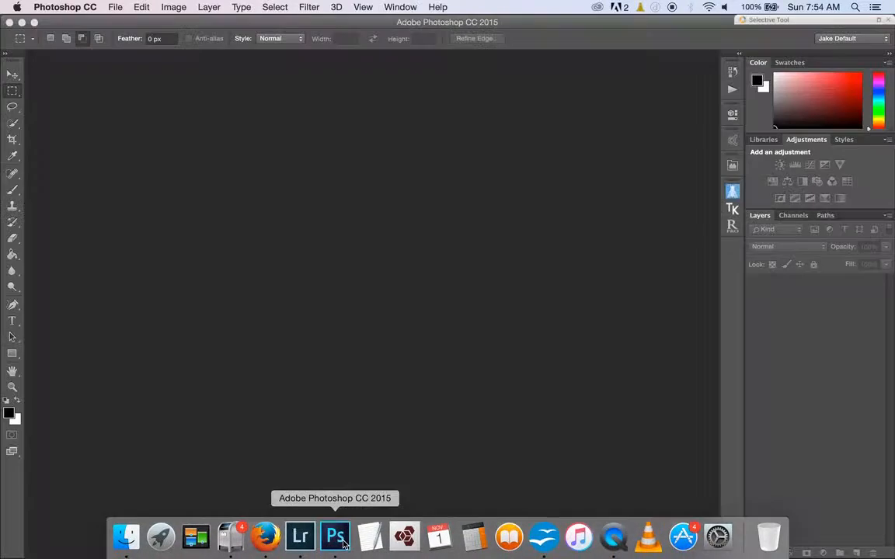
left_click(115, 7)
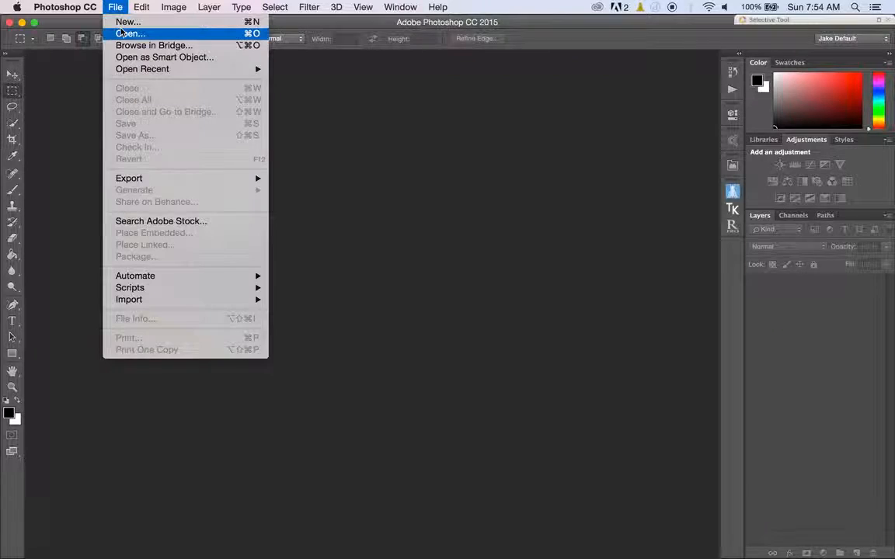
left_click(130, 33)
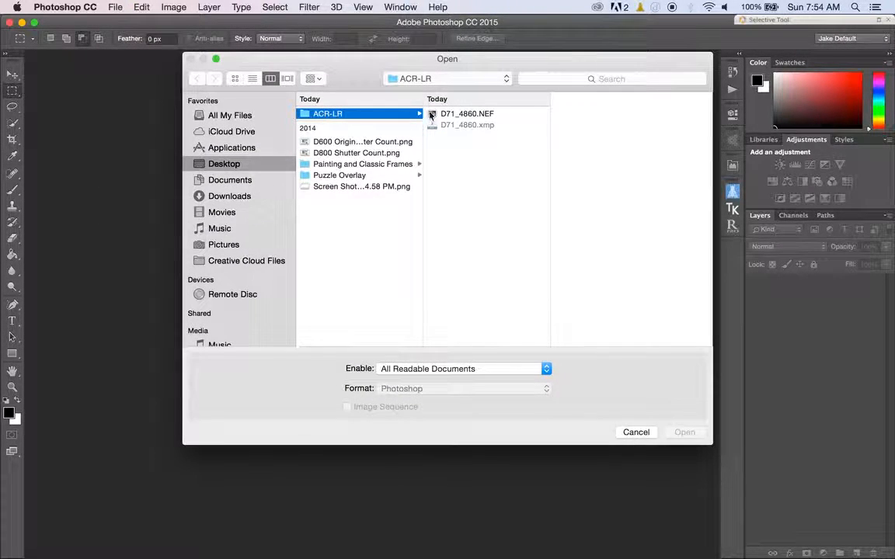
left_click(451, 114)
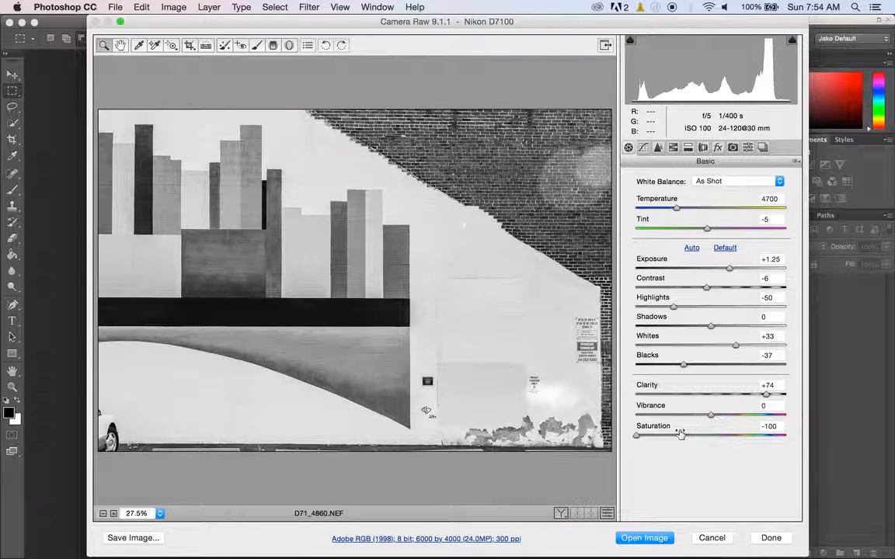
left_click(659, 538)
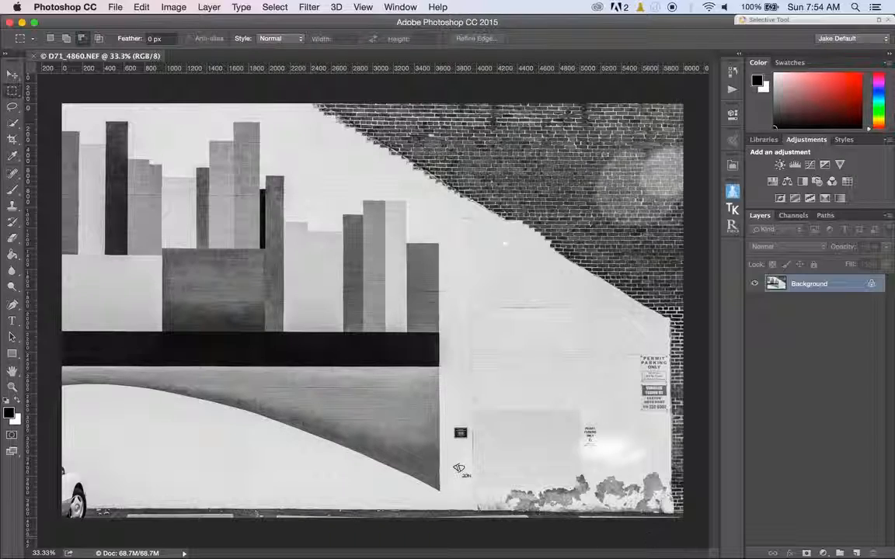
Switch to Lightroom and view the external editors available for the photo, including Adobe Photoshop CC 2015, without choosing one.
left_click(300, 533)
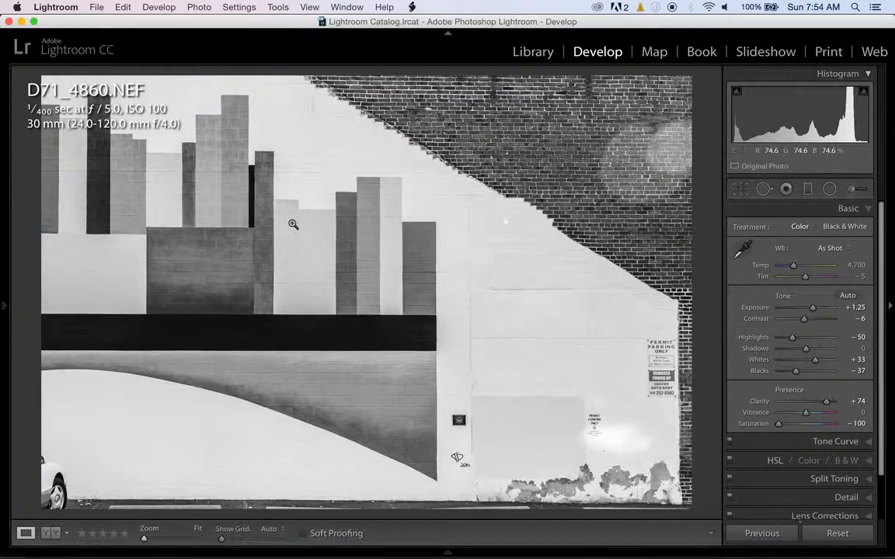
right_click(293, 213)
mouse_move(323, 302)
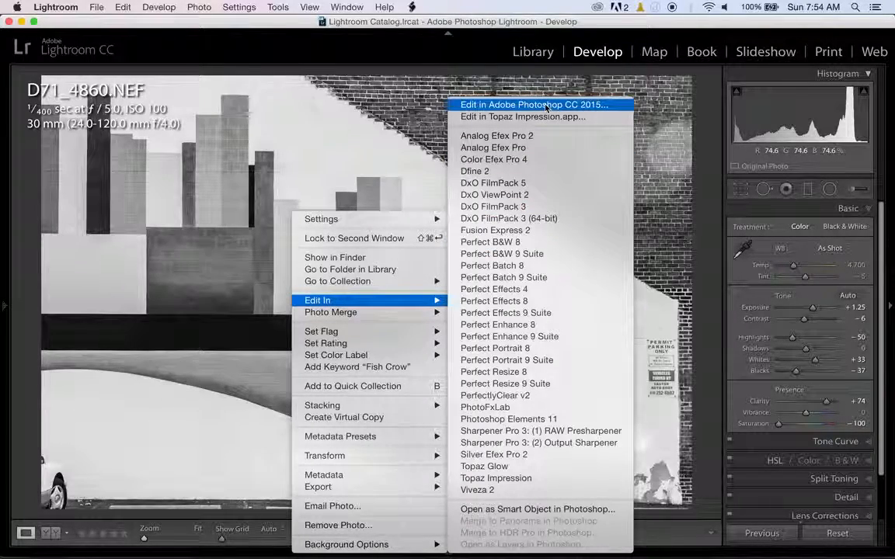
left_click(141, 303)
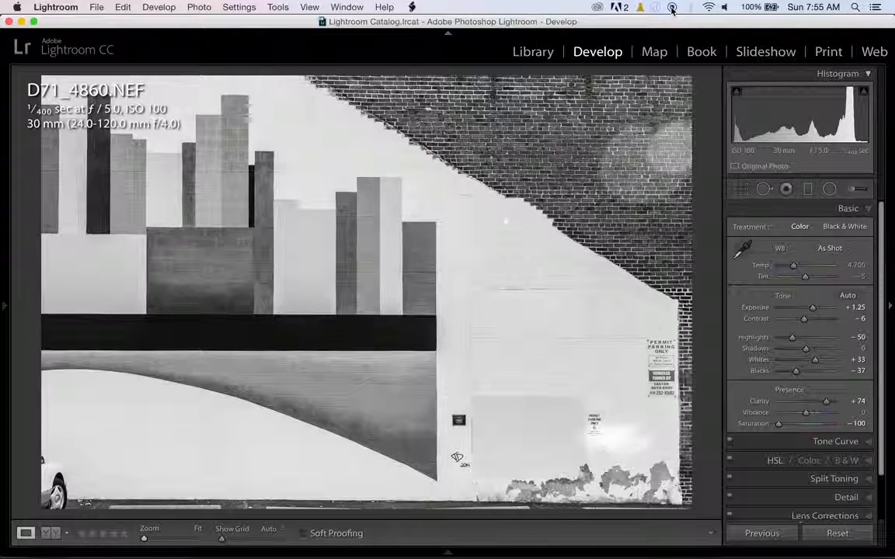
Look through the photo's Tone Curve, B&W and Split Toning settings, and return the color mix to HSL.
left_click(842, 209)
left_click(839, 226)
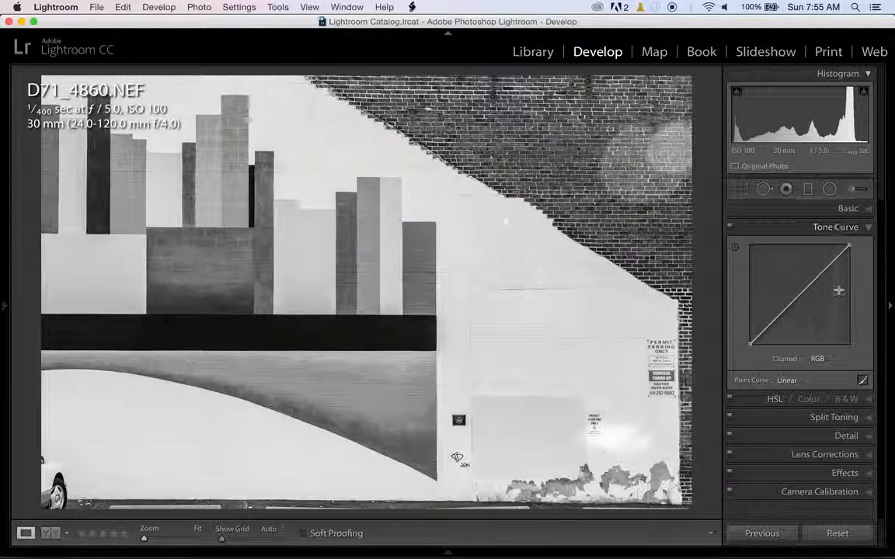
left_click(840, 402)
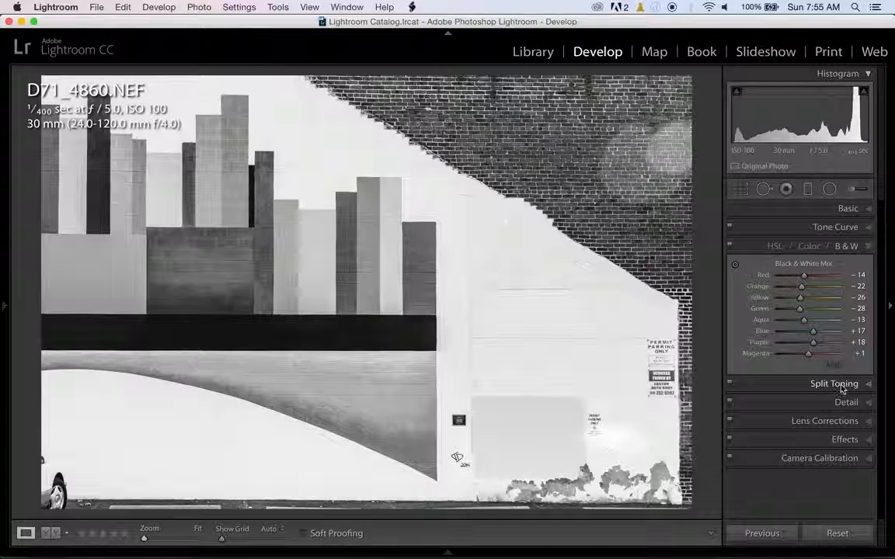
left_click(837, 385)
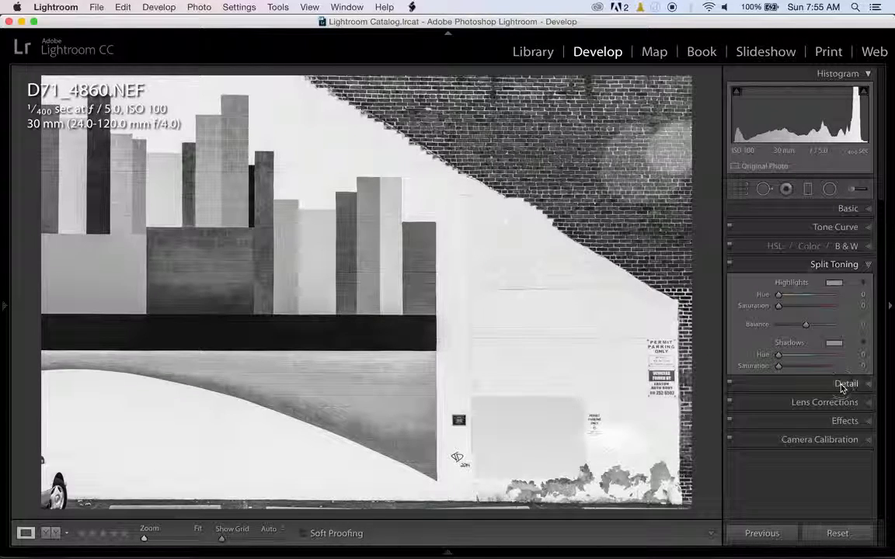
left_click(777, 247)
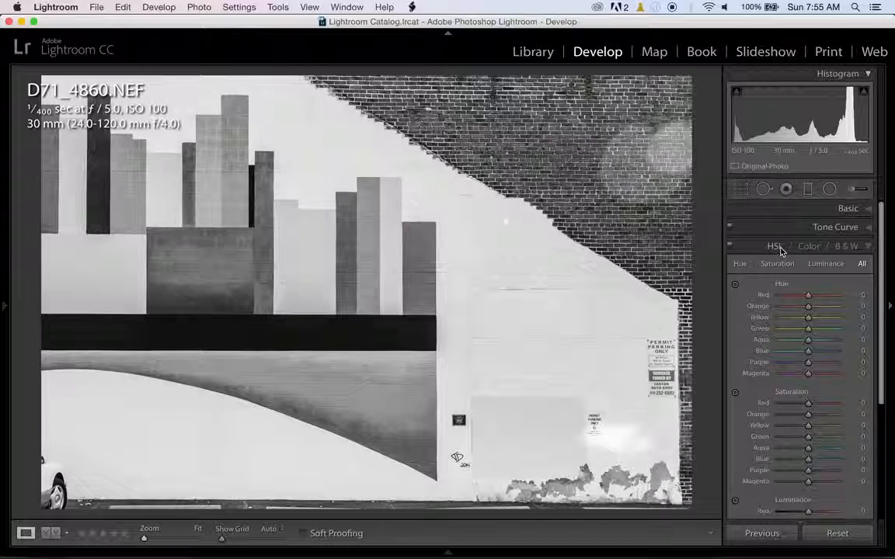